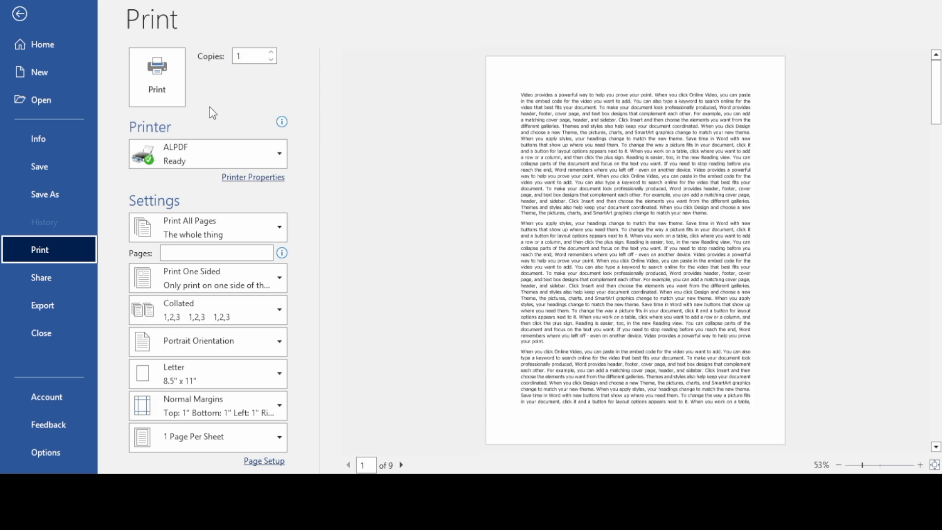
- Return to the document and reopen its print settings and preview
{"action": "left_click", "coordinate": [10, 24]}
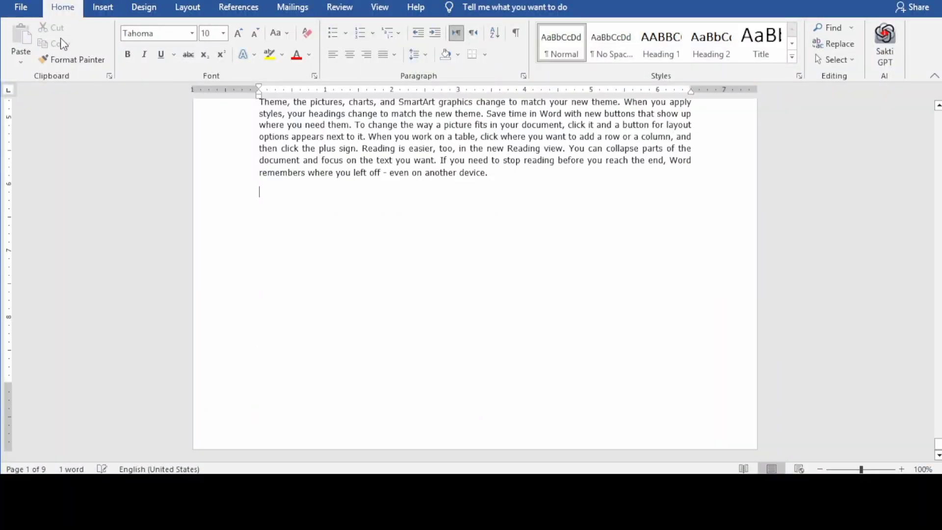
{"action": "left_click", "coordinate": [21, 6]}
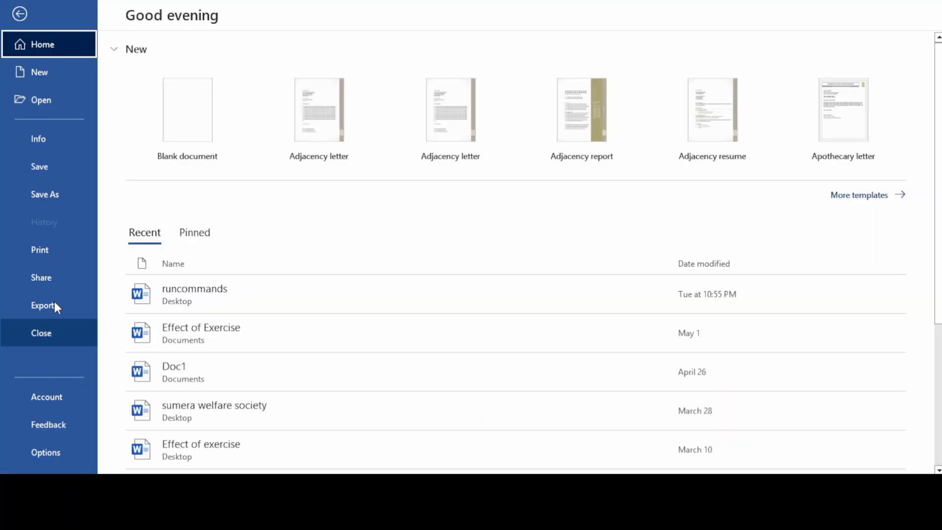
{"action": "left_click", "coordinate": [24, 16]}
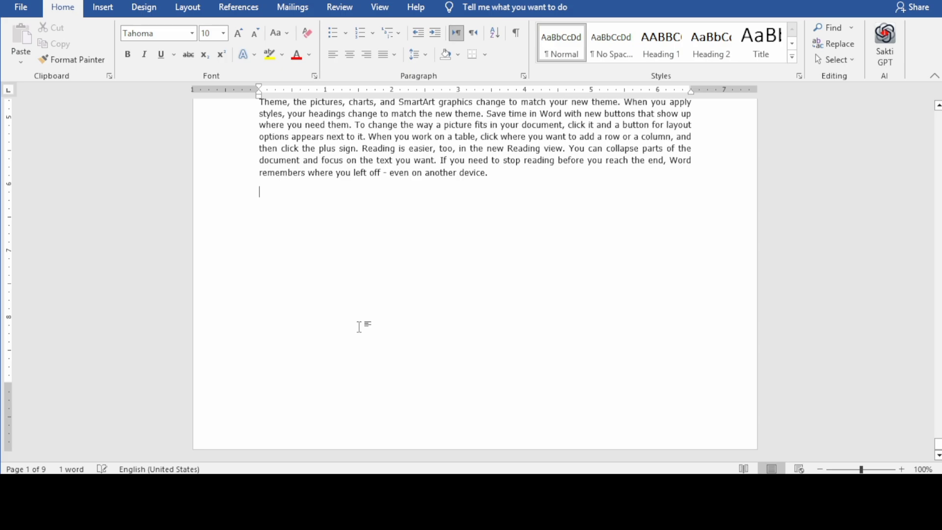
{"action": "key", "text": "ctrl+p"}
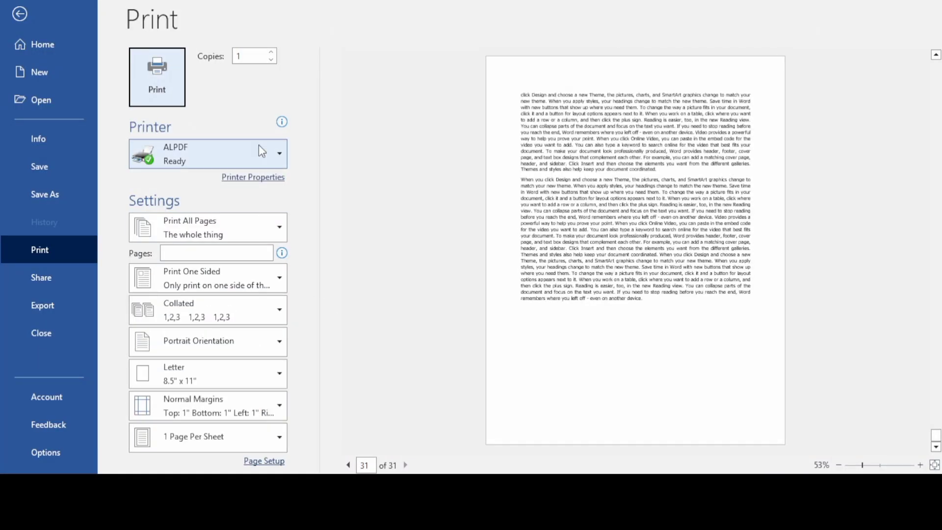
- Try to add another printer from the list of available printers
{"action": "left_click", "coordinate": [270, 153]}
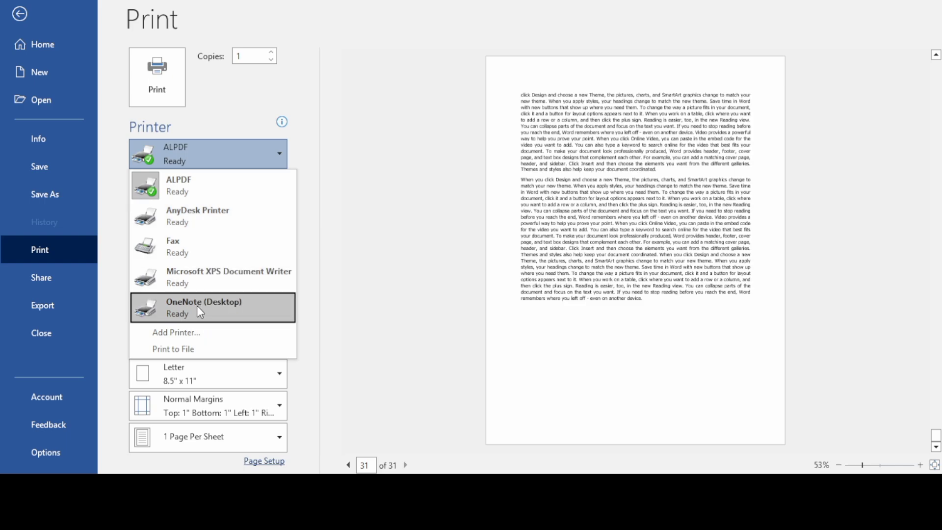
{"action": "left_click", "coordinate": [190, 338]}
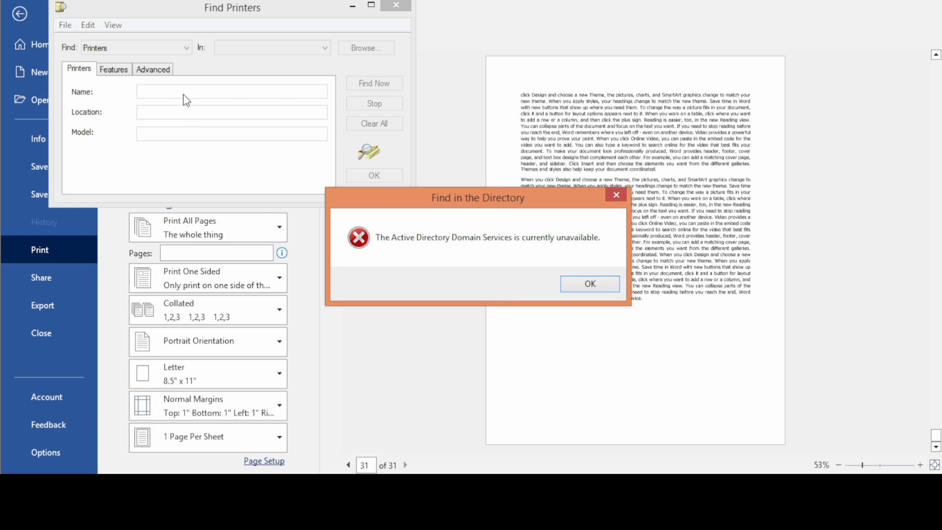
{"action": "left_click", "coordinate": [579, 284]}
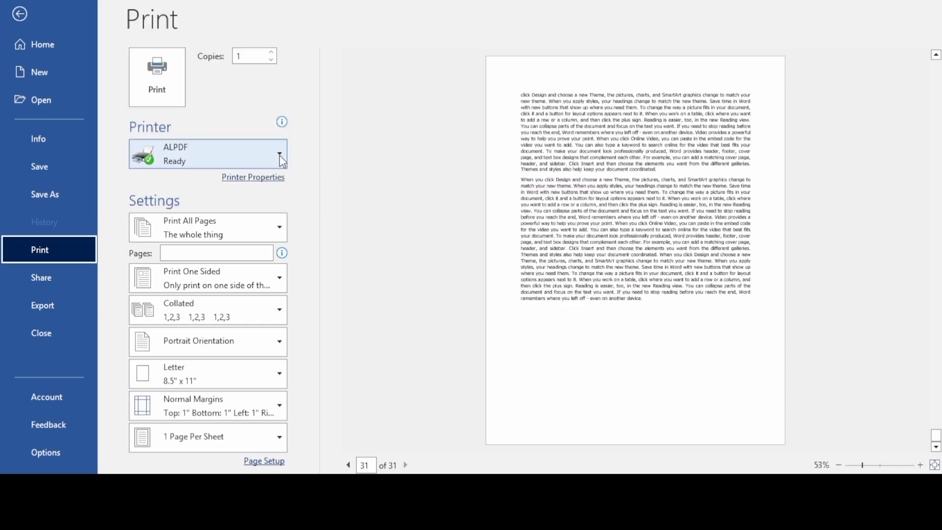
{"action": "mouse_move", "coordinate": [279, 155]}
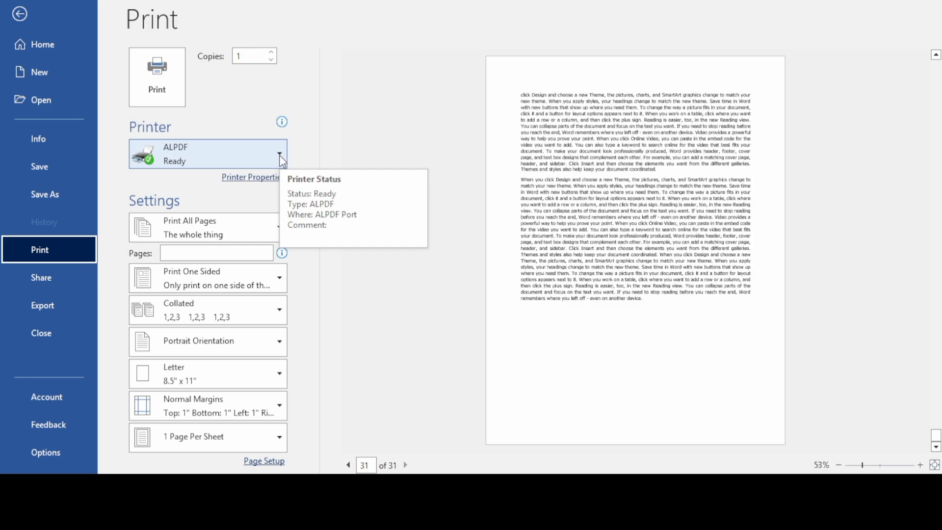
{"action": "left_click", "coordinate": [378, 146]}
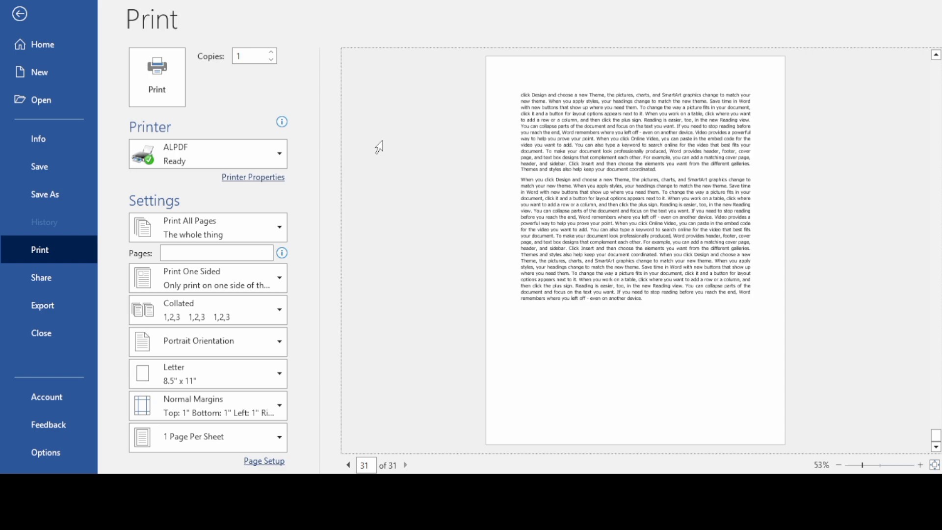
- Set the print range to Custom Print
{"action": "left_click", "coordinate": [261, 237]}
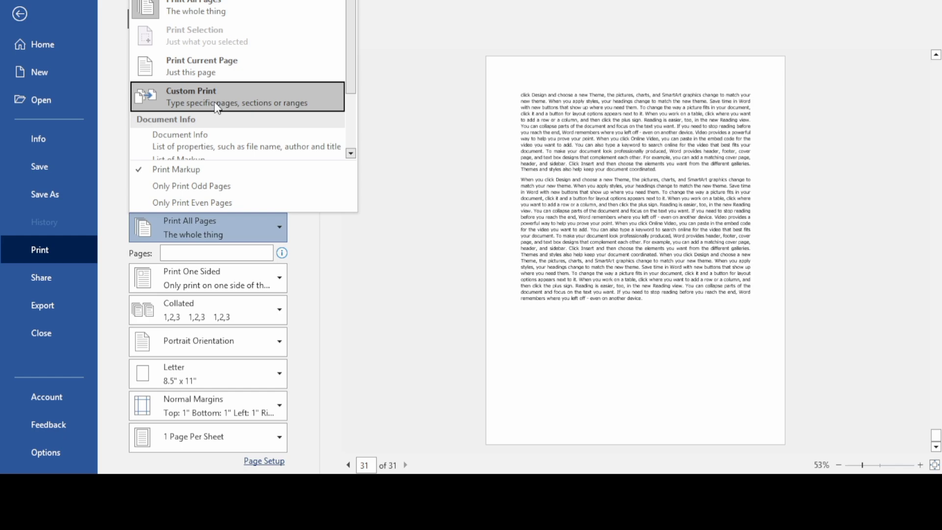
{"action": "left_click", "coordinate": [409, 467]}
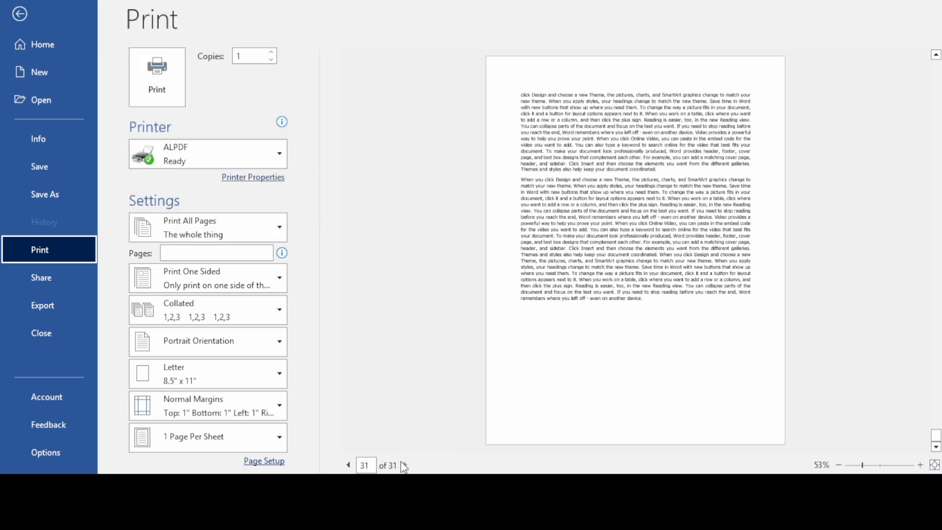
{"action": "left_click", "coordinate": [271, 222]}
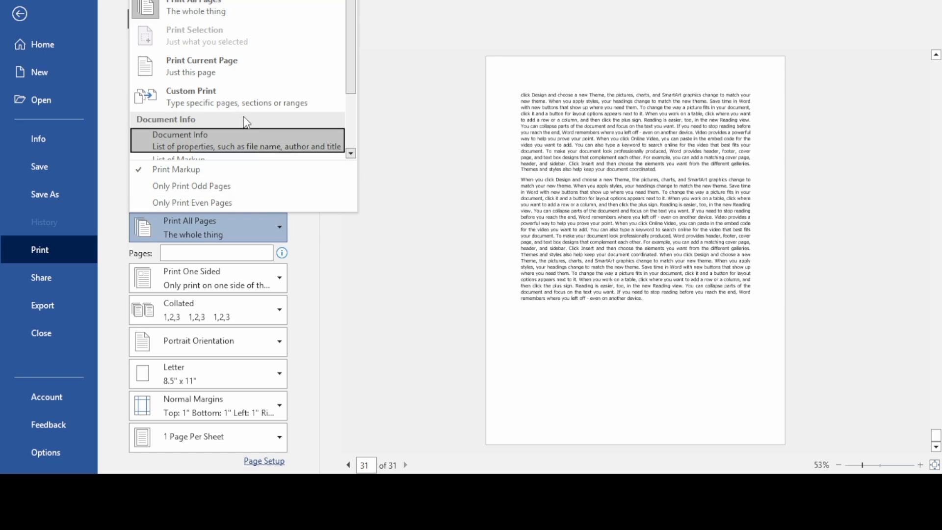
{"action": "left_click", "coordinate": [243, 99]}
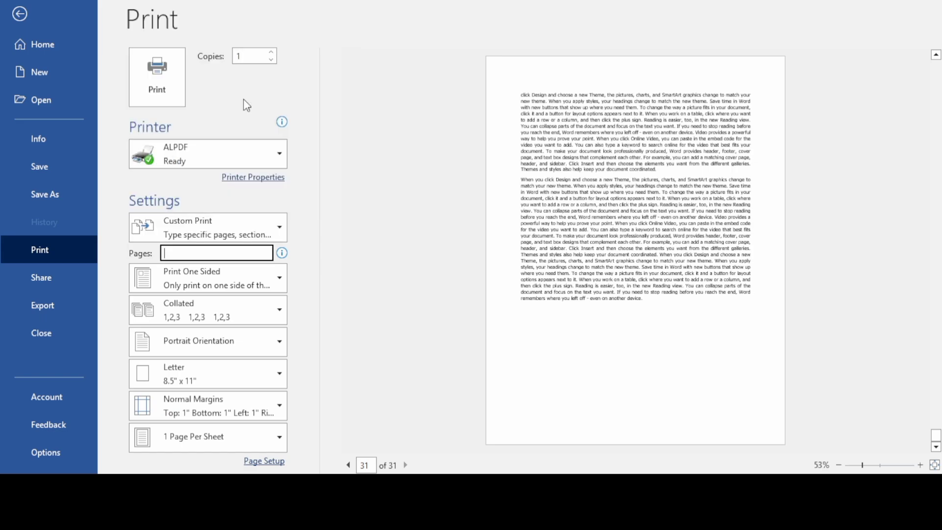
- Examine the previewed pages backward from the last page to page 18
{"action": "left_click", "coordinate": [403, 467]}
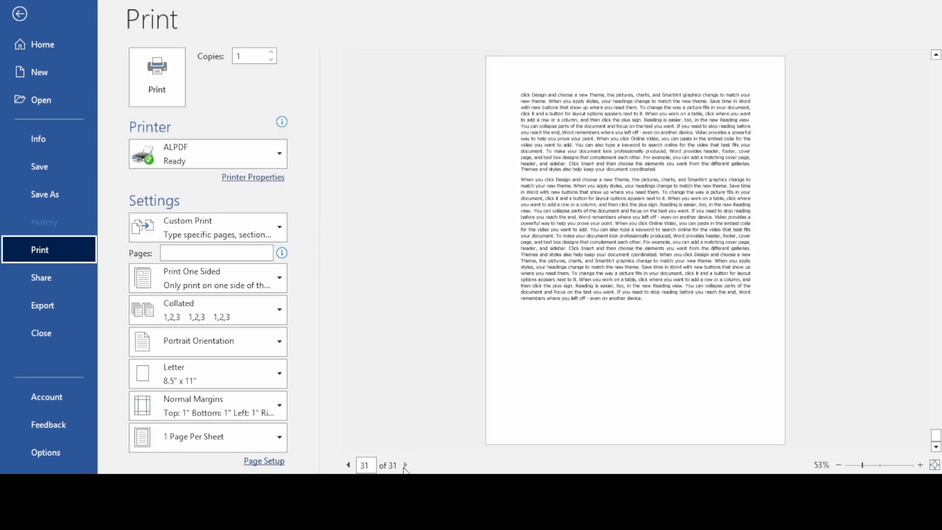
{"action": "left_click", "coordinate": [348, 464]}
{"action": "left_click", "coordinate": [349, 465]}
{"action": "left_click", "coordinate": [348, 465]}
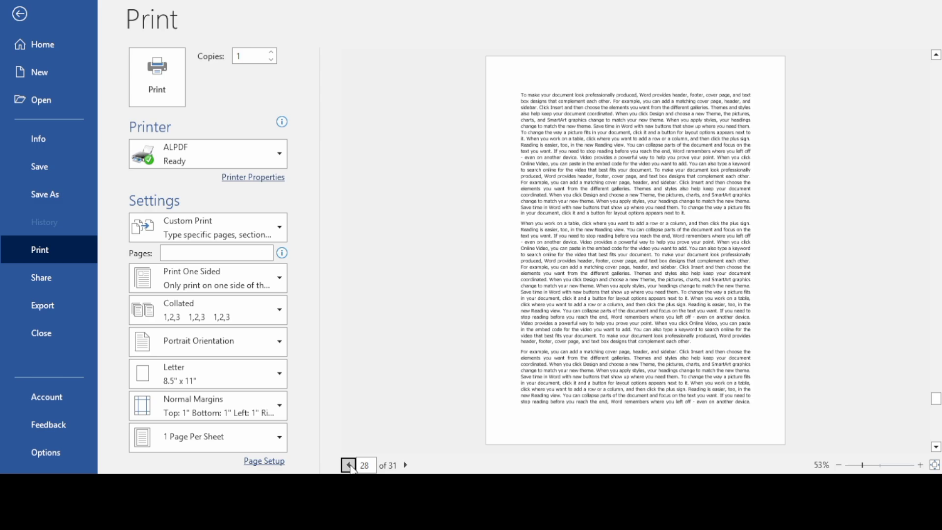
{"action": "left_click", "coordinate": [348, 465]}
{"action": "left_click", "coordinate": [348, 465]}
{"action": "left_click", "coordinate": [348, 465]}
{"action": "left_click", "coordinate": [348, 465]}
{"action": "left_click", "coordinate": [349, 465]}
{"action": "left_click", "coordinate": [349, 465]}
{"action": "left_click", "coordinate": [349, 465]}
{"action": "left_click", "coordinate": [348, 465]}
{"action": "left_click", "coordinate": [348, 465]}
{"action": "left_click", "coordinate": [349, 465]}
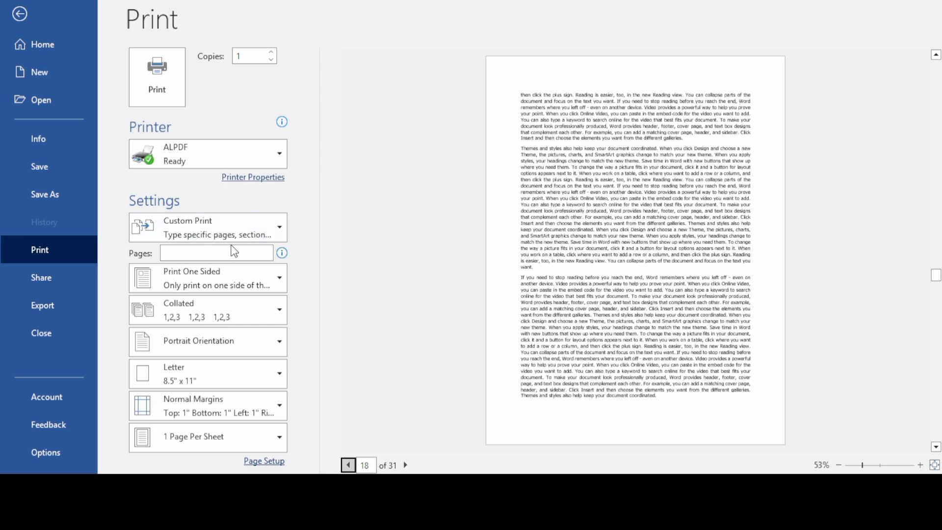
- Enter F4 as the pages to print and select Print One Sided
{"action": "left_click", "coordinate": [278, 238]}
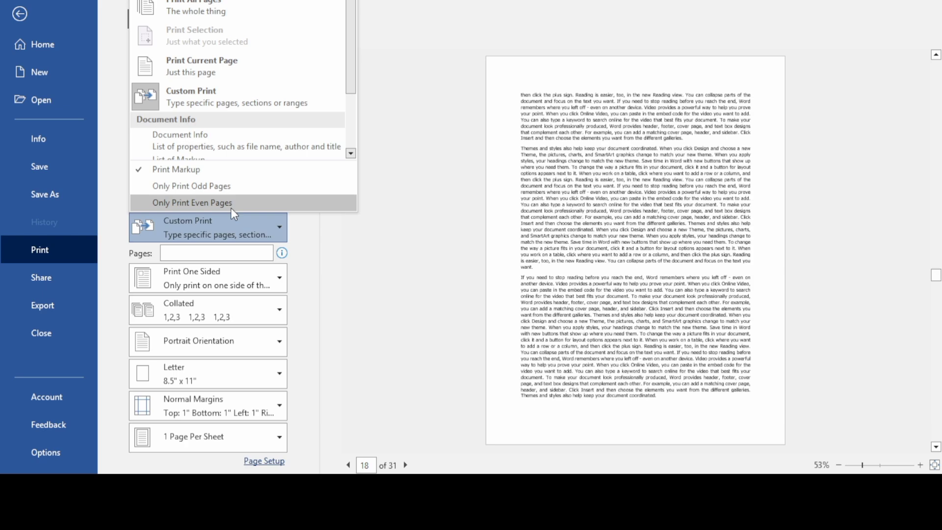
{"action": "left_click", "coordinate": [340, 251]}
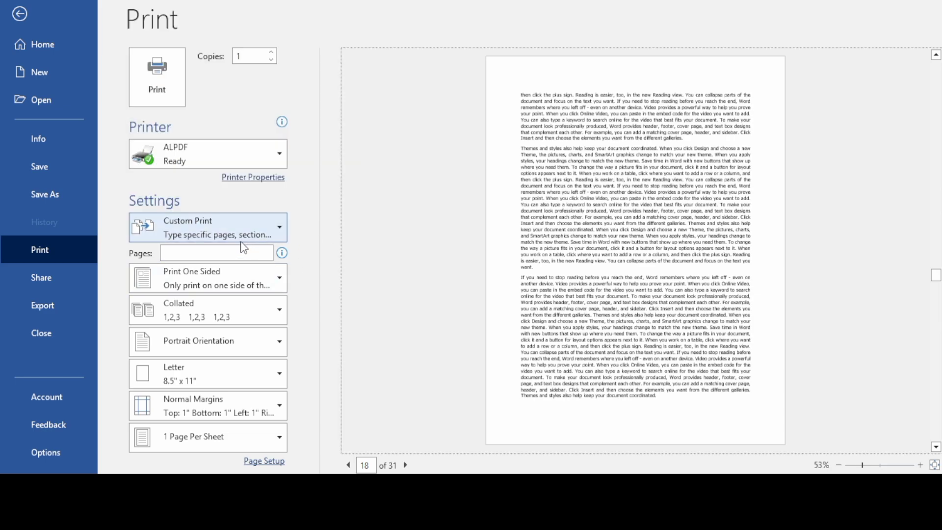
{"action": "left_click", "coordinate": [216, 248]}
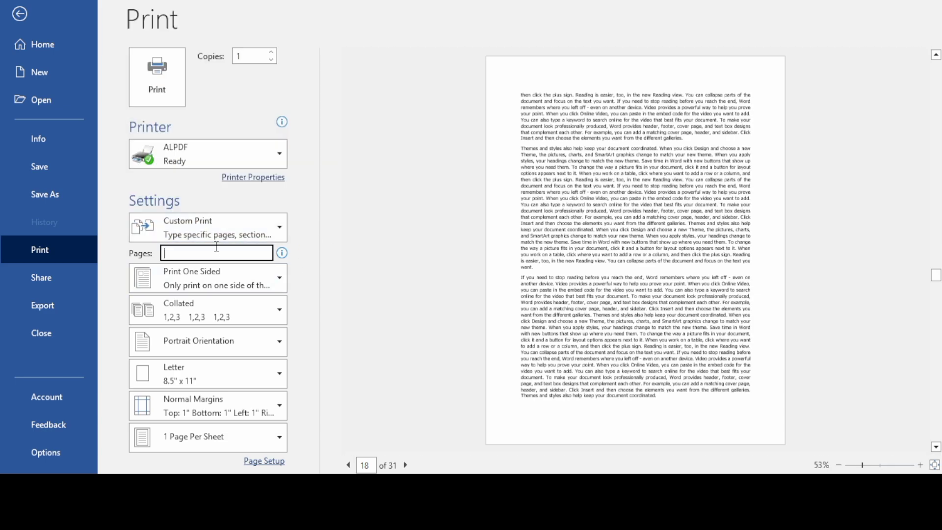
{"action": "type", "text": "F4"}
{"action": "left_click", "coordinate": [243, 290]}
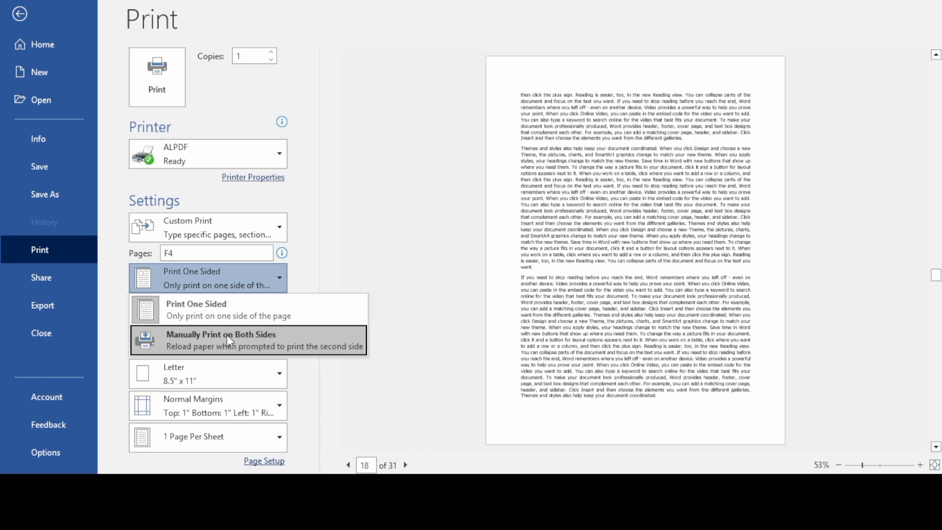
{"action": "left_click", "coordinate": [221, 310]}
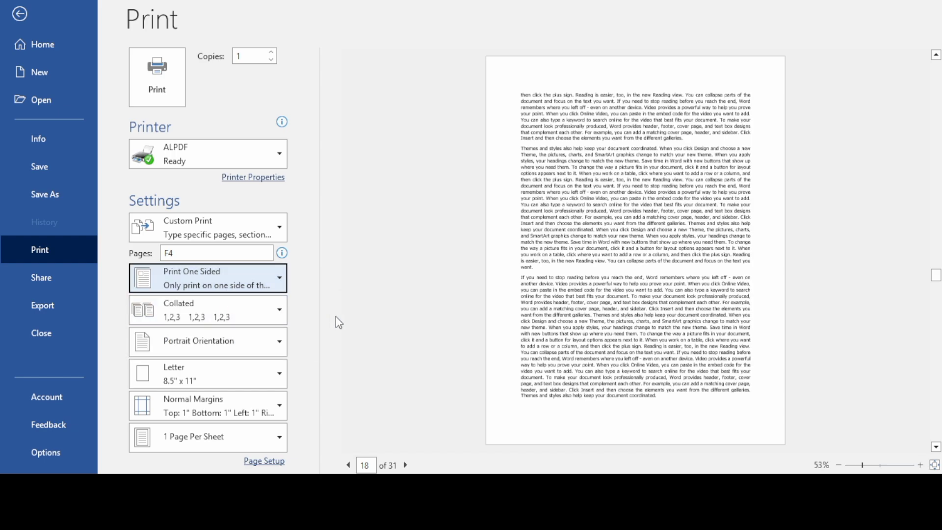
- Check the collation options and set the page orientation to Landscape
{"action": "left_click", "coordinate": [266, 327]}
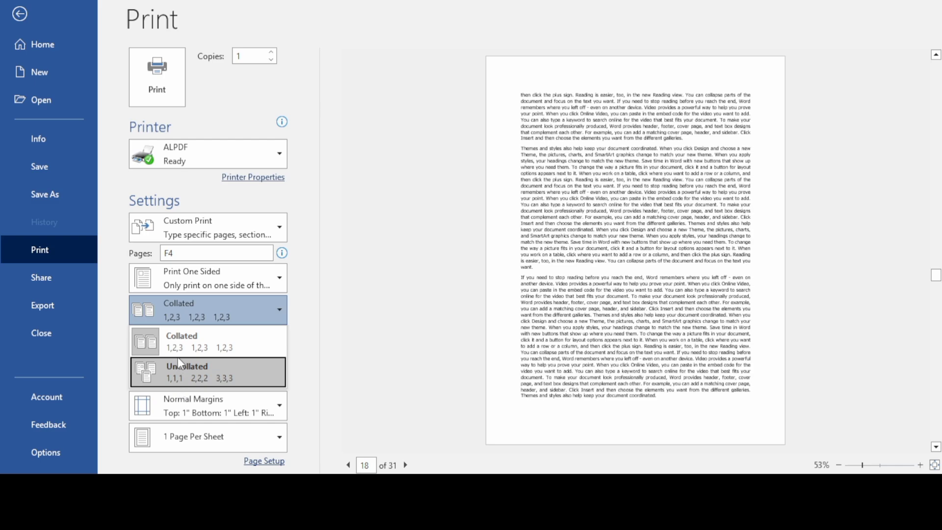
{"action": "left_click", "coordinate": [349, 321]}
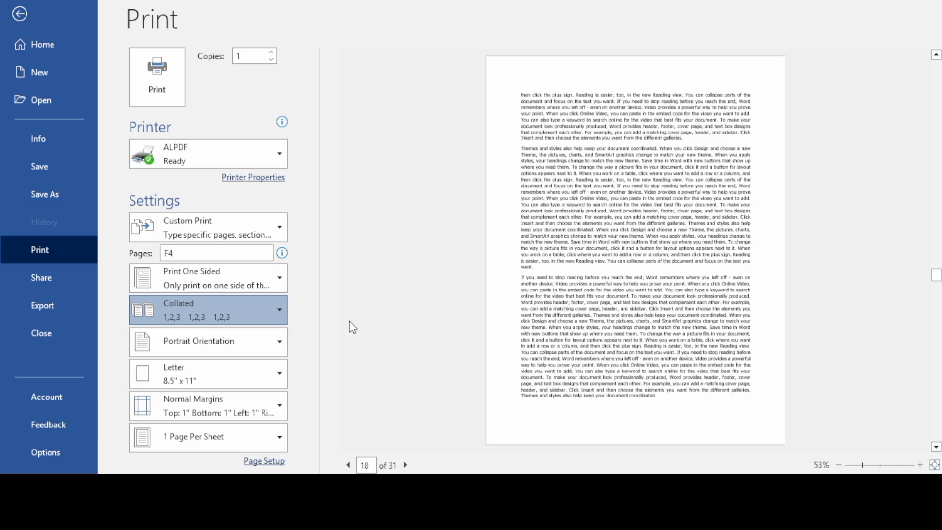
{"action": "left_click", "coordinate": [240, 344]}
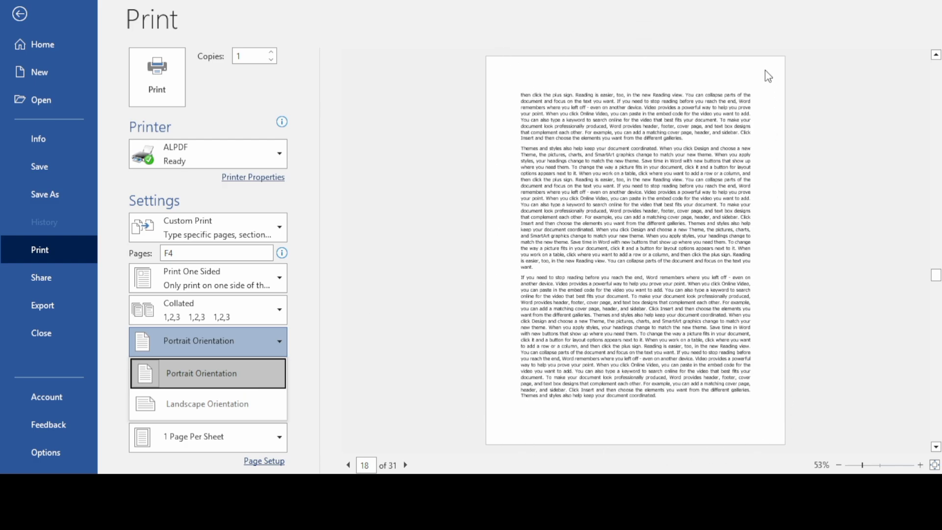
{"action": "left_click", "coordinate": [219, 416]}
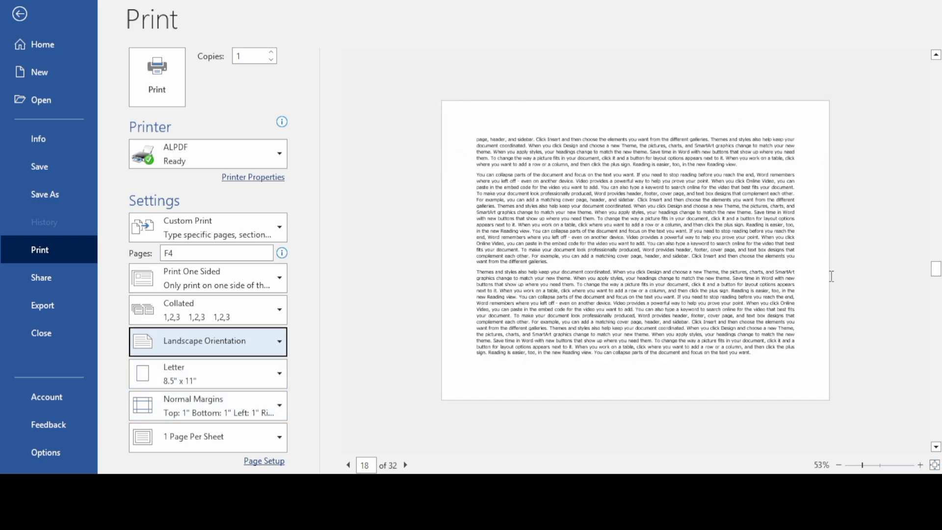
- Try the Tabloid paper size and the A4 Small paper size for the printout
{"action": "left_click", "coordinate": [253, 371]}
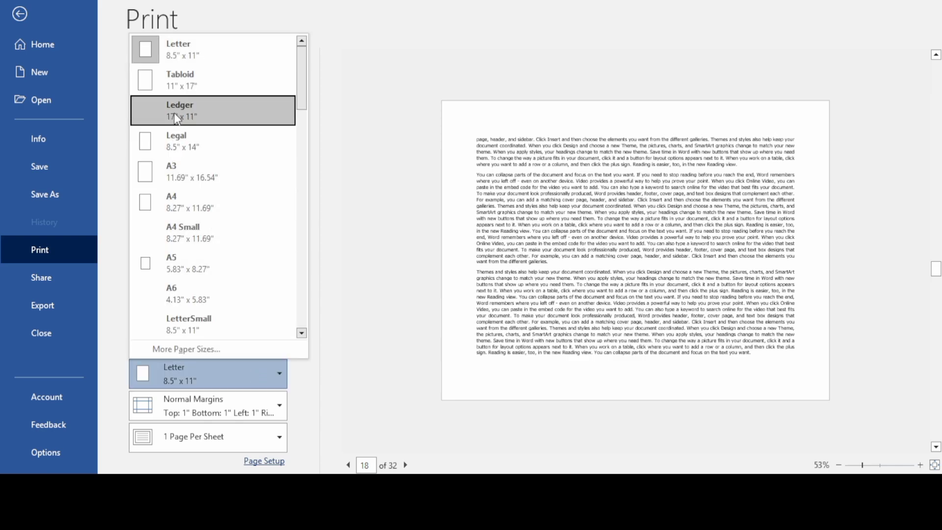
{"action": "left_click", "coordinate": [178, 81]}
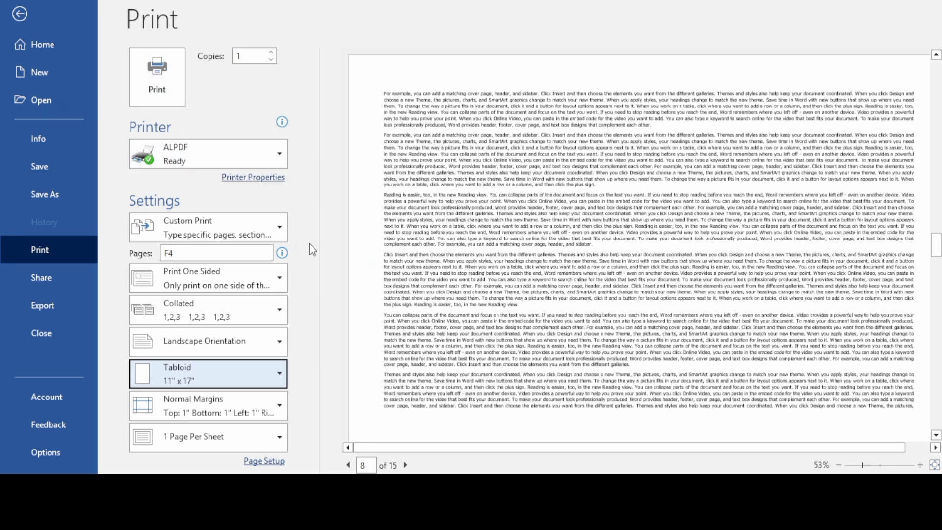
{"action": "left_click", "coordinate": [260, 374]}
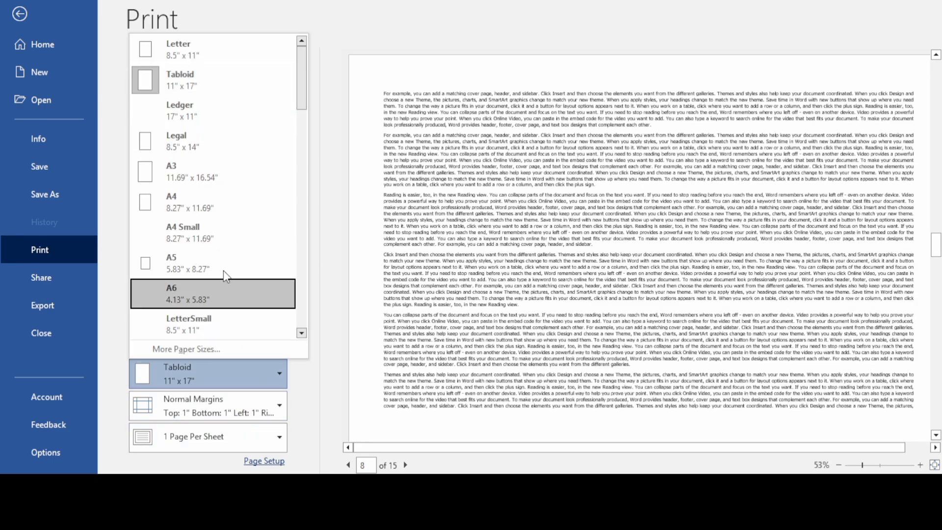
{"action": "left_click", "coordinate": [212, 240]}
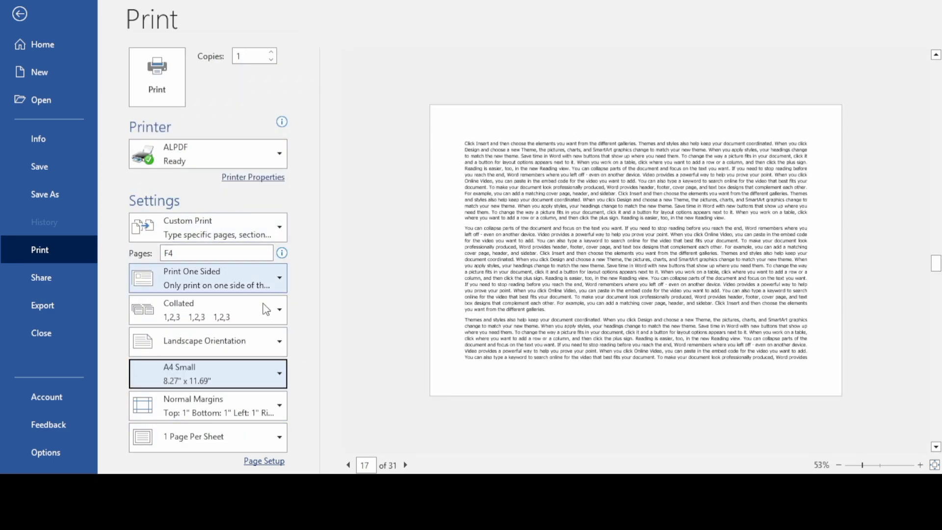
- Set the paper size to A4 and apply the Normal margins preset with 1" on all sides
{"action": "left_click", "coordinate": [255, 387]}
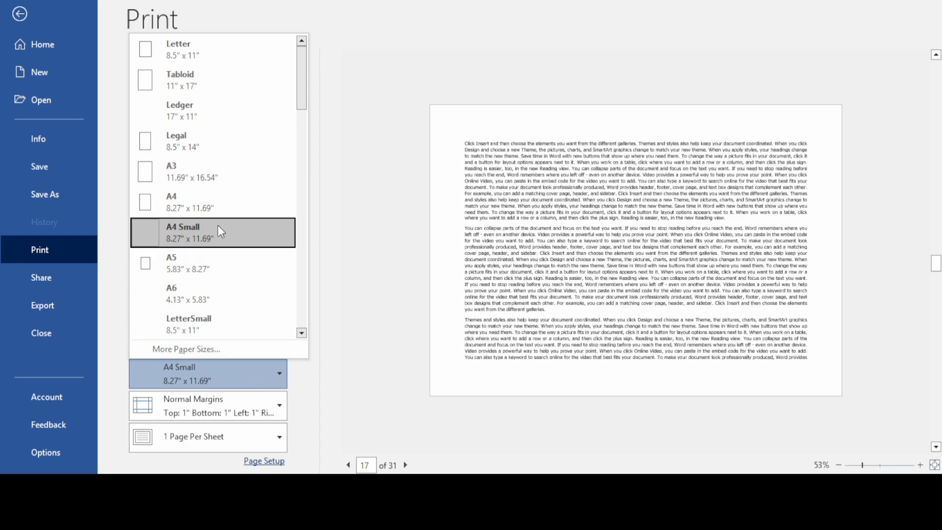
{"action": "left_click", "coordinate": [216, 205]}
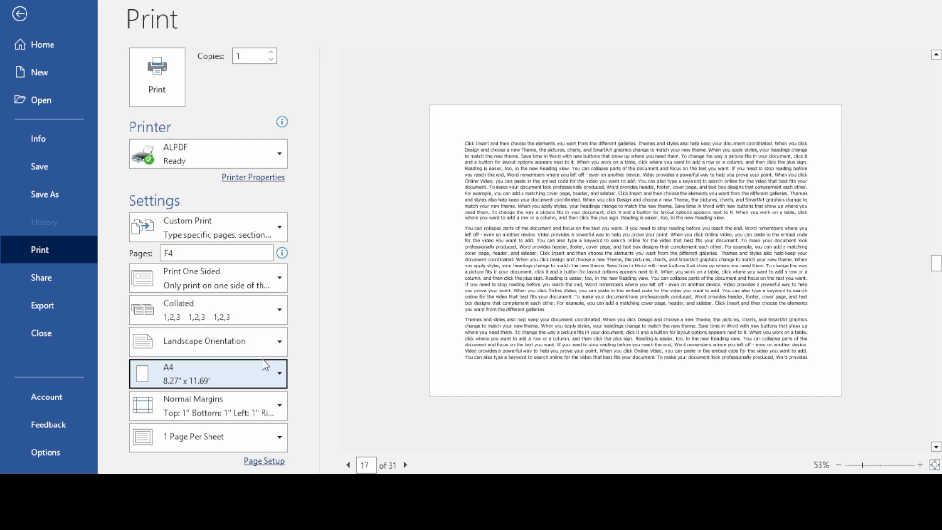
{"action": "left_click", "coordinate": [278, 375]}
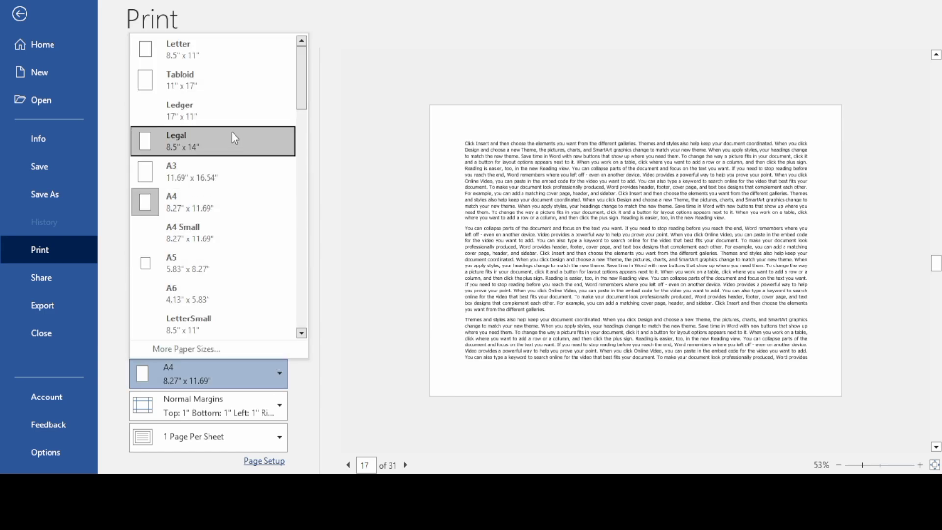
{"action": "left_click", "coordinate": [386, 294]}
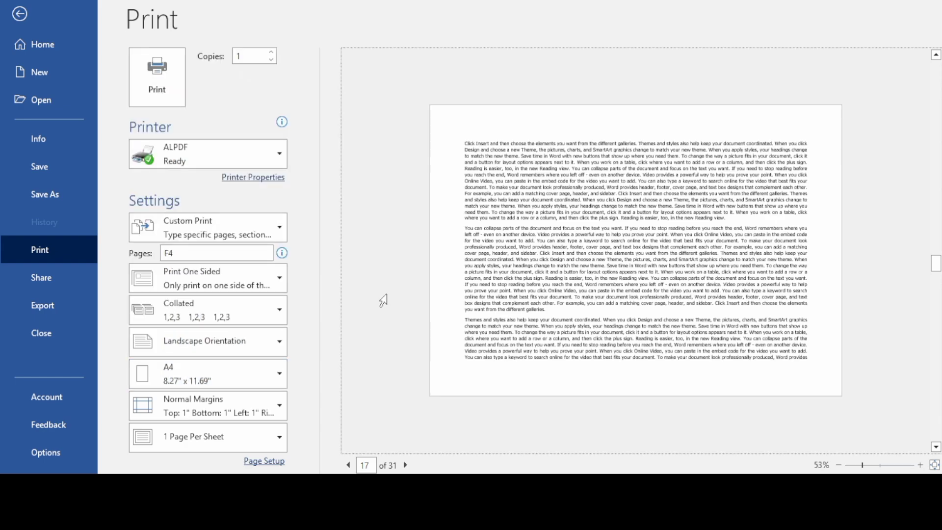
{"action": "left_click", "coordinate": [255, 414]}
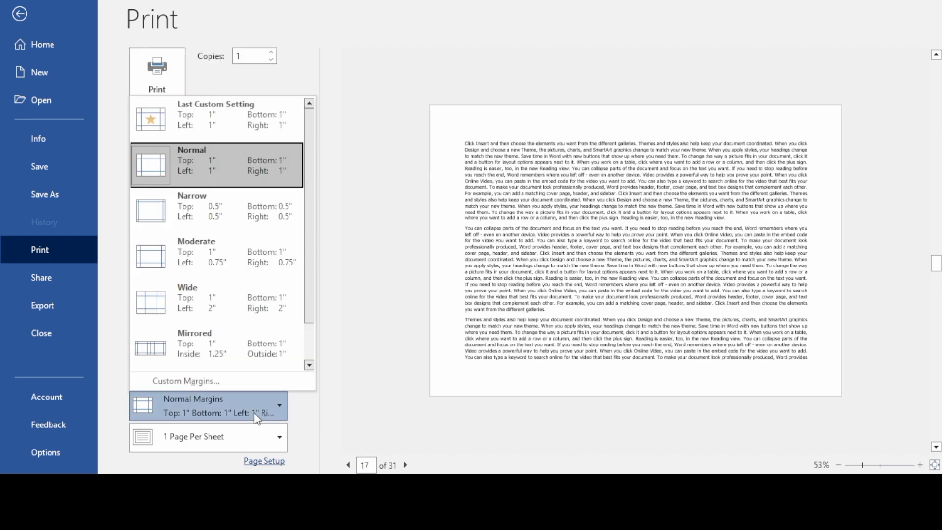
{"action": "left_click", "coordinate": [208, 141]}
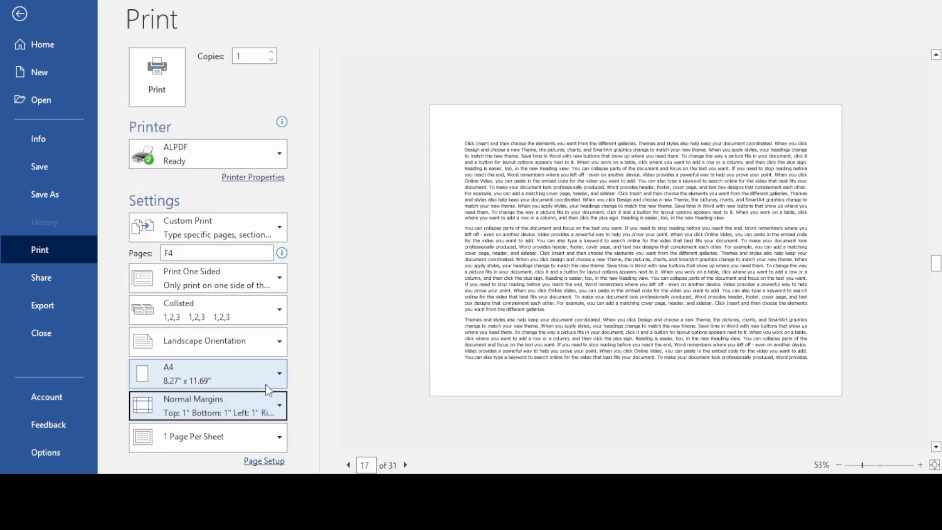
- Try the Narrow and Wide margin presets for the printout, ending with the Mirrored margins preset
{"action": "left_click", "coordinate": [264, 398]}
{"action": "left_click", "coordinate": [197, 223]}
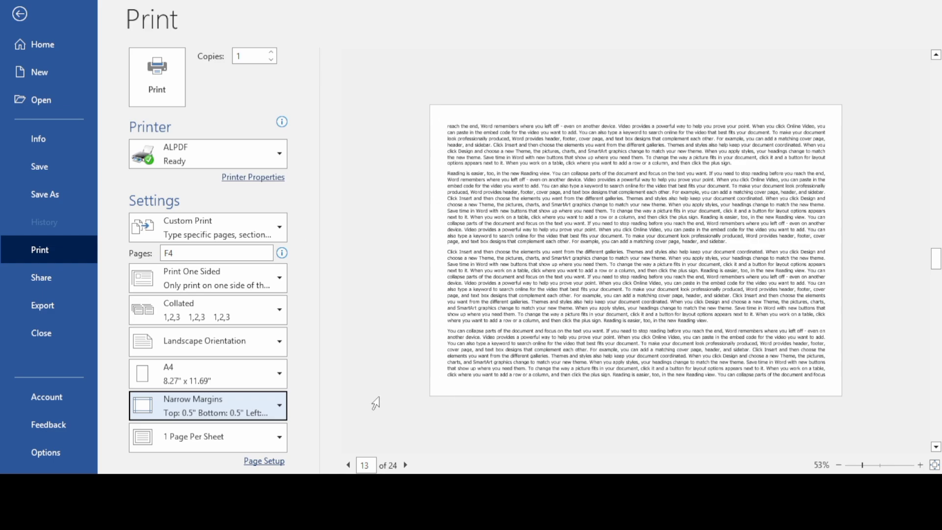
{"action": "left_click", "coordinate": [277, 401]}
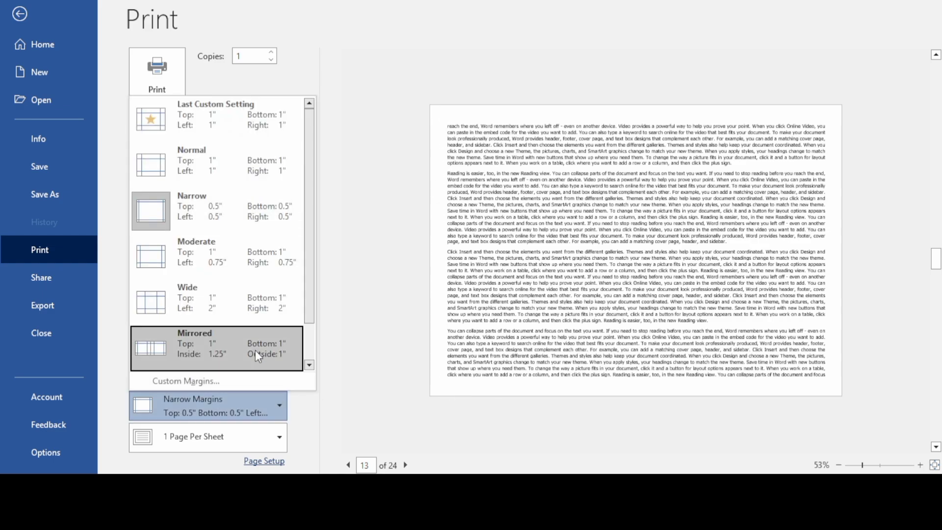
{"action": "left_click", "coordinate": [225, 284]}
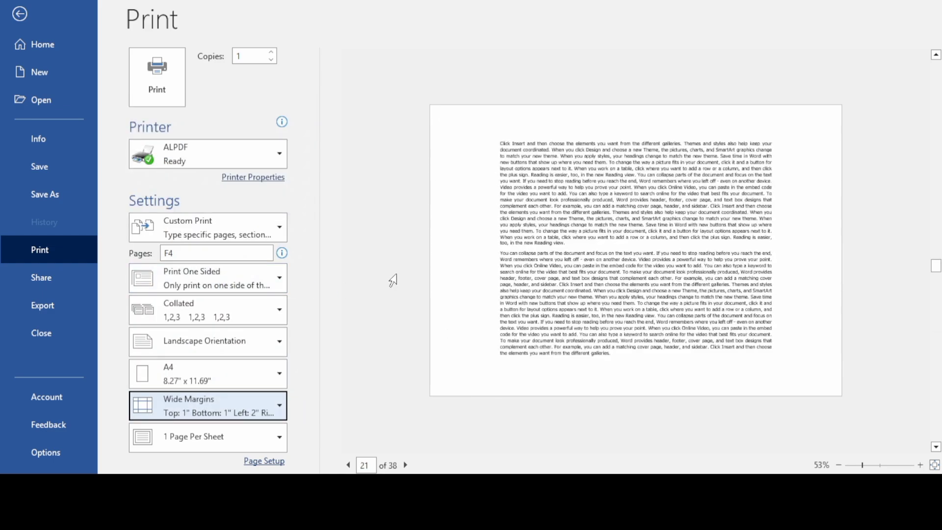
{"action": "left_click", "coordinate": [277, 405]}
{"action": "left_click", "coordinate": [195, 347]}
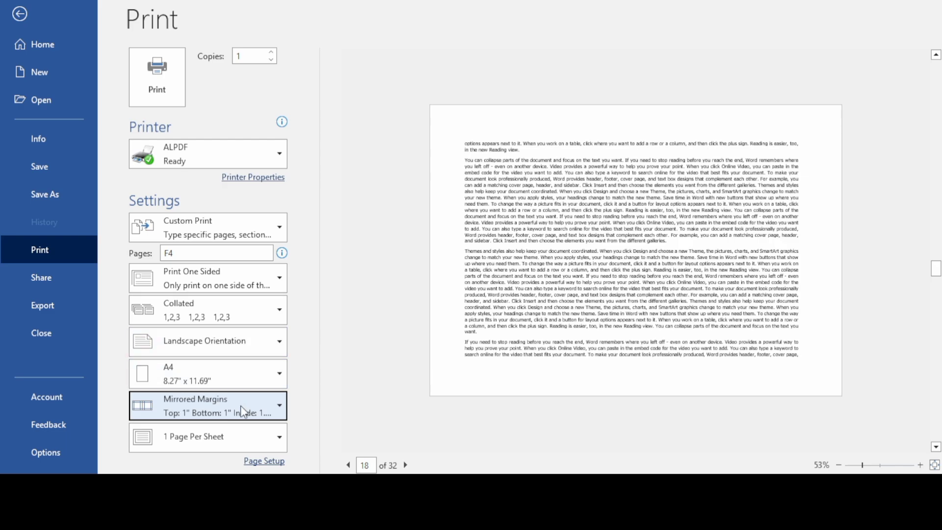
- Try printing 2 pages per sheet and 4 pages per sheet
{"action": "left_click", "coordinate": [238, 428]}
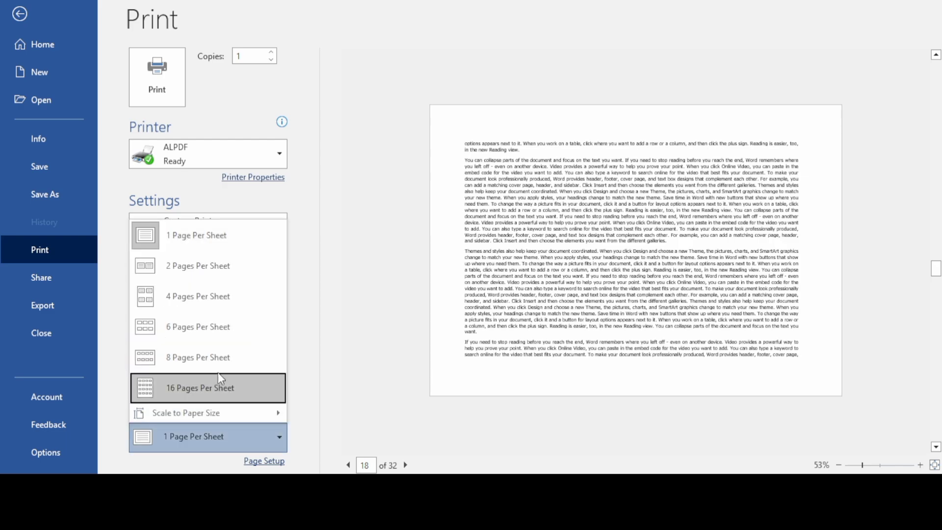
{"action": "left_click", "coordinate": [210, 278]}
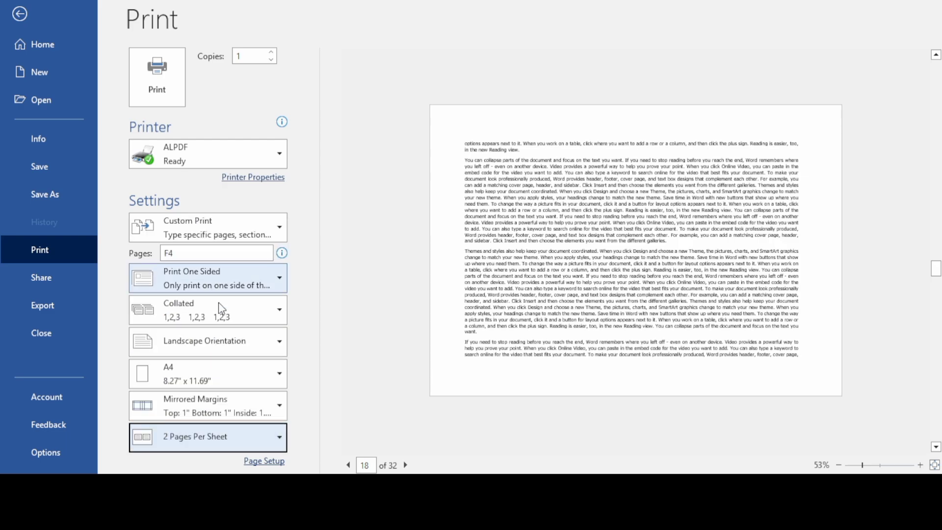
{"action": "left_click", "coordinate": [228, 440]}
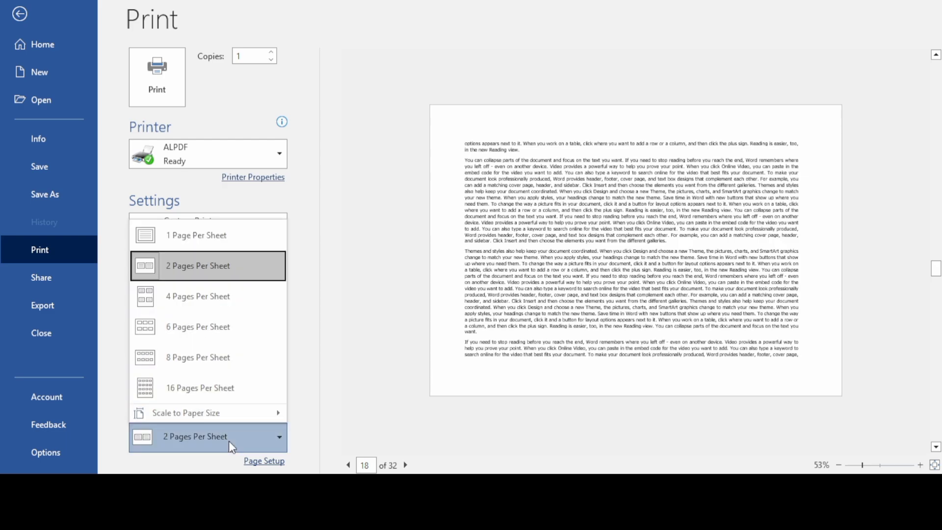
{"action": "left_click", "coordinate": [173, 310]}
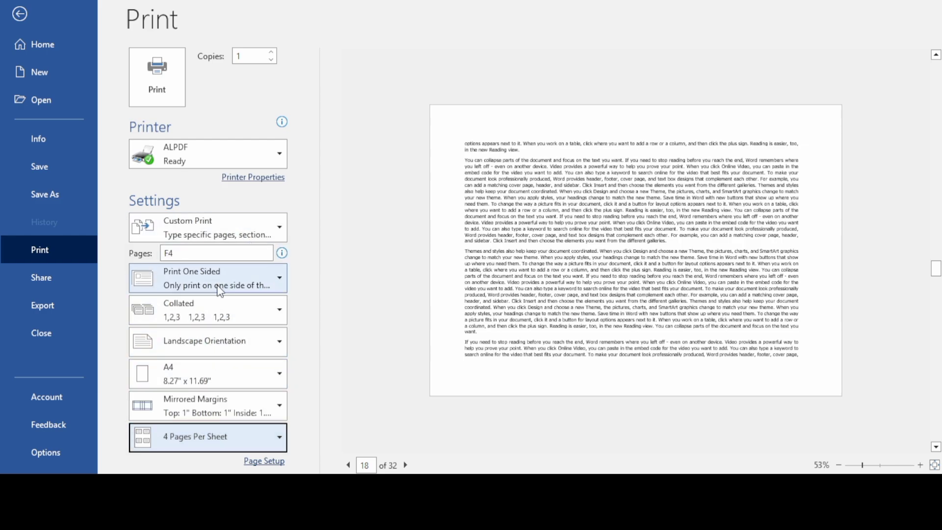
- Select A4 as the paper size and set the page orientation to Portrait
{"action": "left_click", "coordinate": [279, 369]}
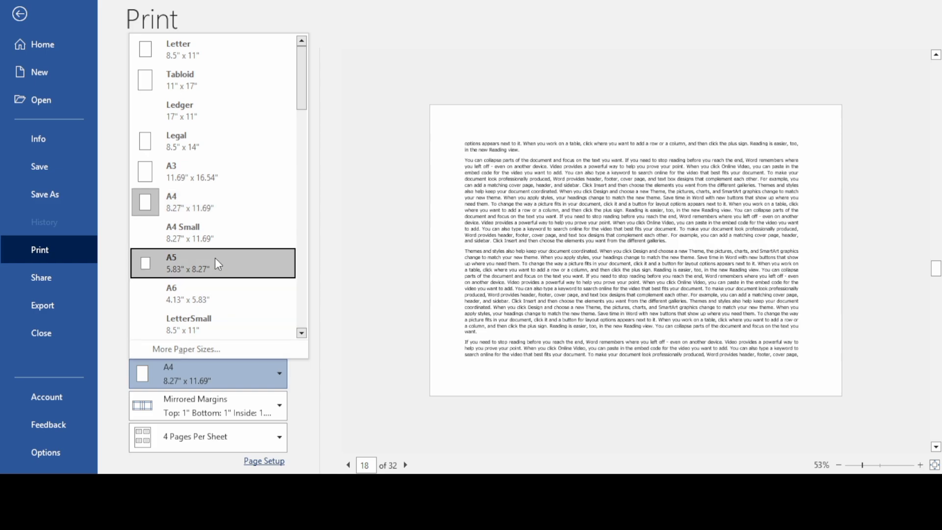
{"action": "left_click", "coordinate": [211, 212]}
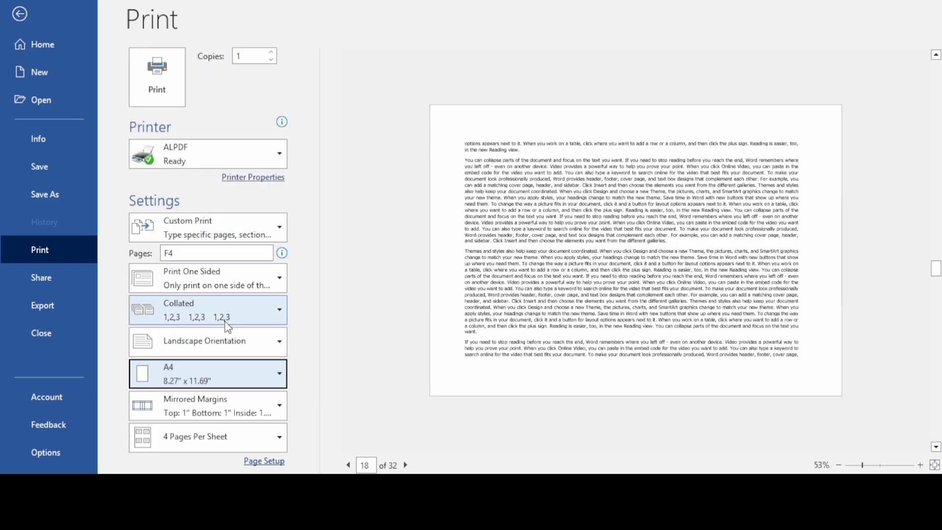
{"action": "left_click", "coordinate": [264, 341]}
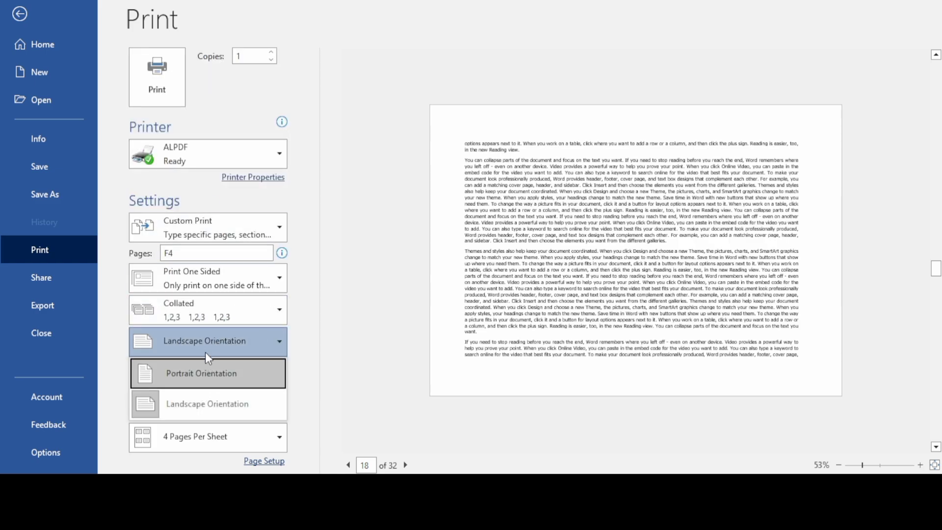
{"action": "left_click", "coordinate": [200, 384]}
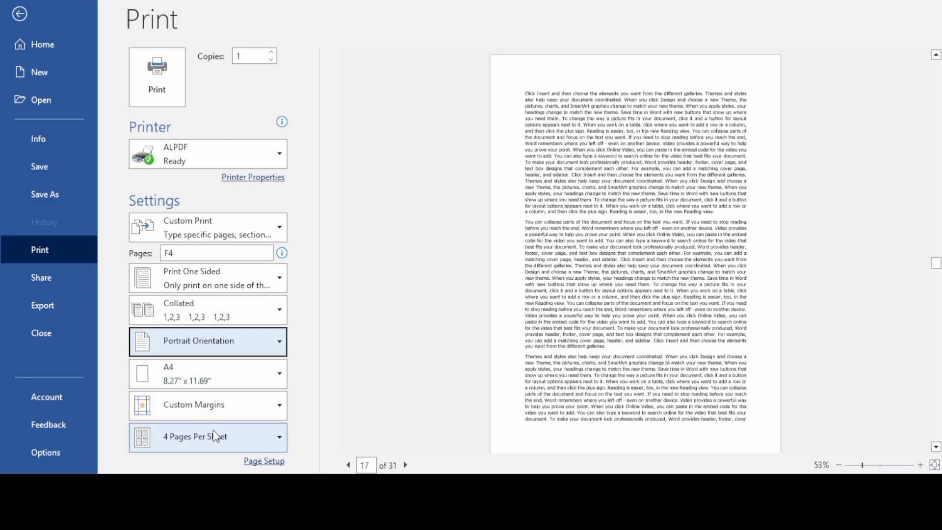
- Try 2 pages per sheet and 16 pages per sheet, and check further pages in the print preview
{"action": "left_click", "coordinate": [237, 437]}
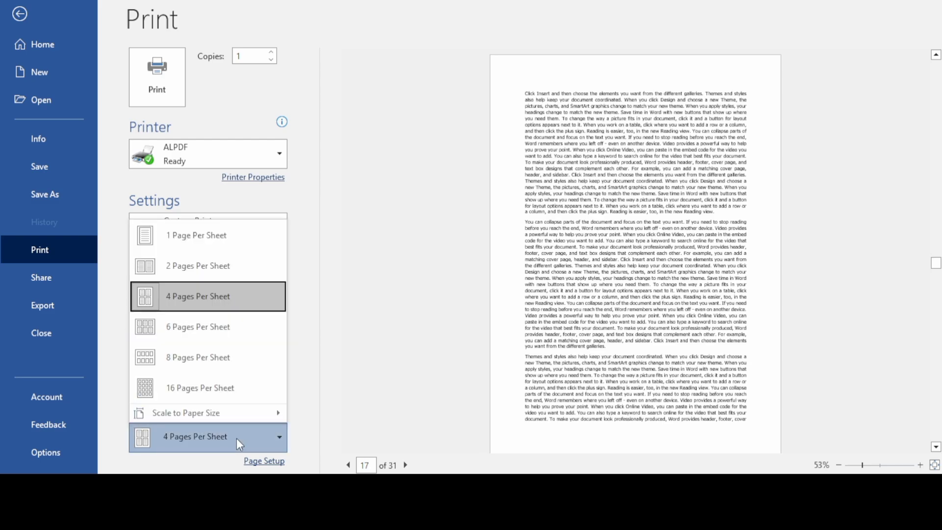
{"action": "left_click", "coordinate": [201, 275]}
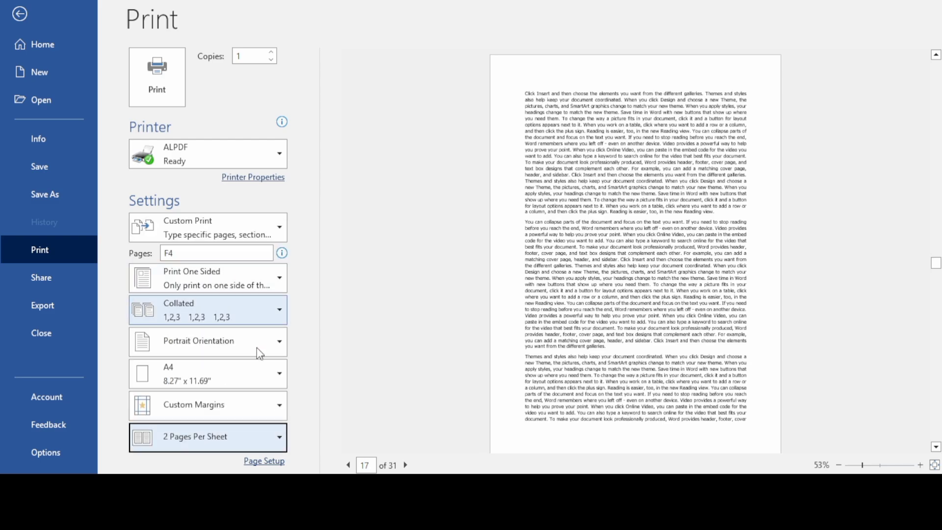
{"action": "left_click", "coordinate": [259, 437]}
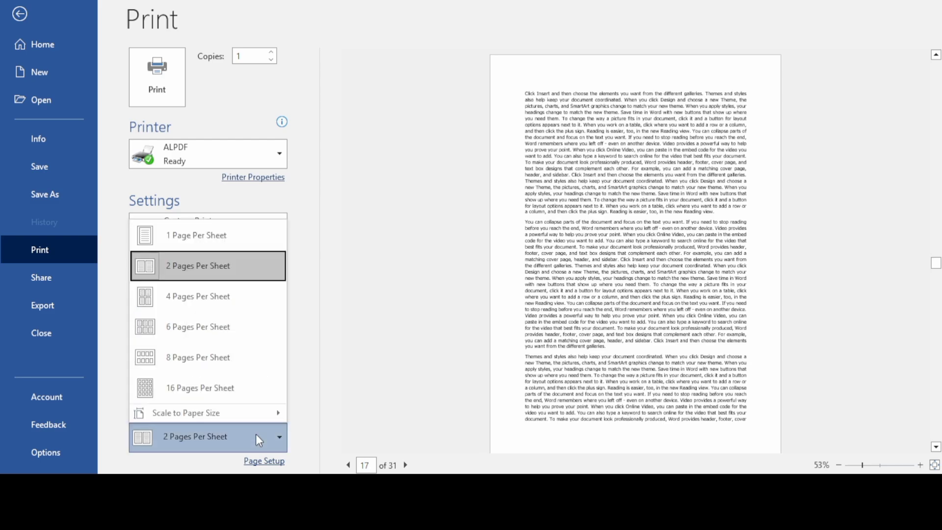
{"action": "left_click", "coordinate": [192, 382]}
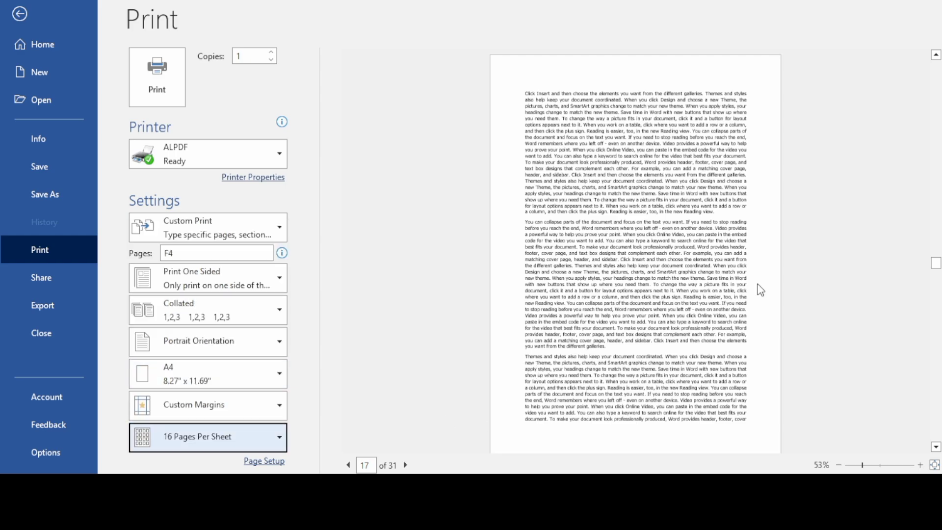
{"action": "left_click_drag", "start_coordinate": [935, 263], "coordinate": [935, 300]}
{"action": "left_click", "coordinate": [535, 126]}
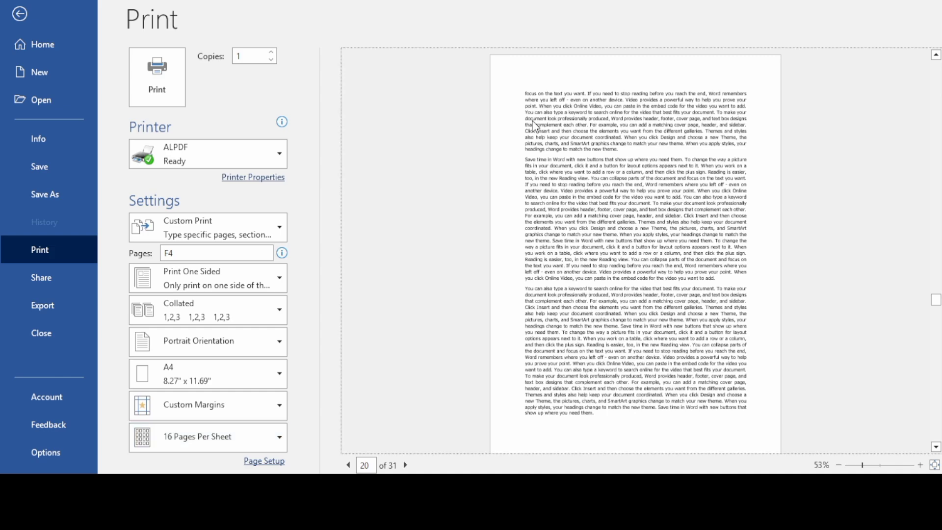
- Try the 8 Pages Per Sheet and 6 Pages Per Sheet layouts for the printout
{"action": "left_click", "coordinate": [267, 431]}
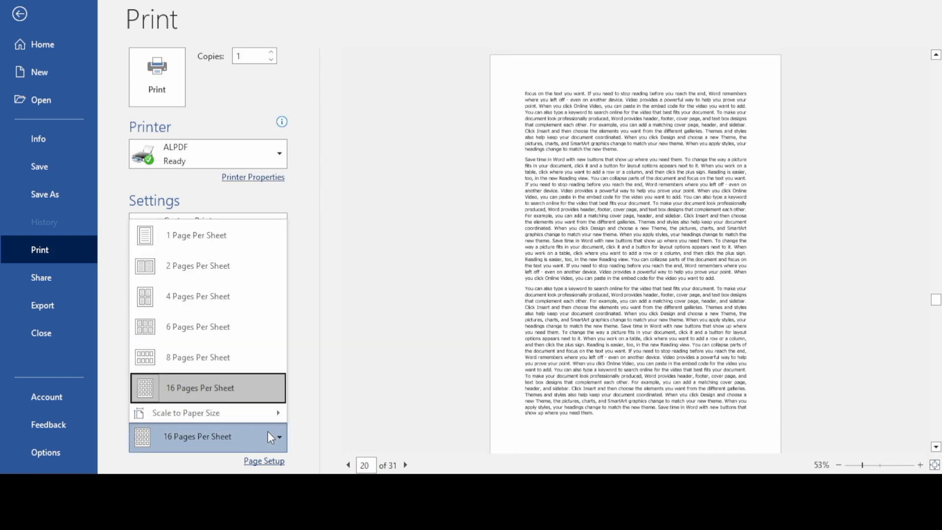
{"action": "left_click", "coordinate": [240, 367]}
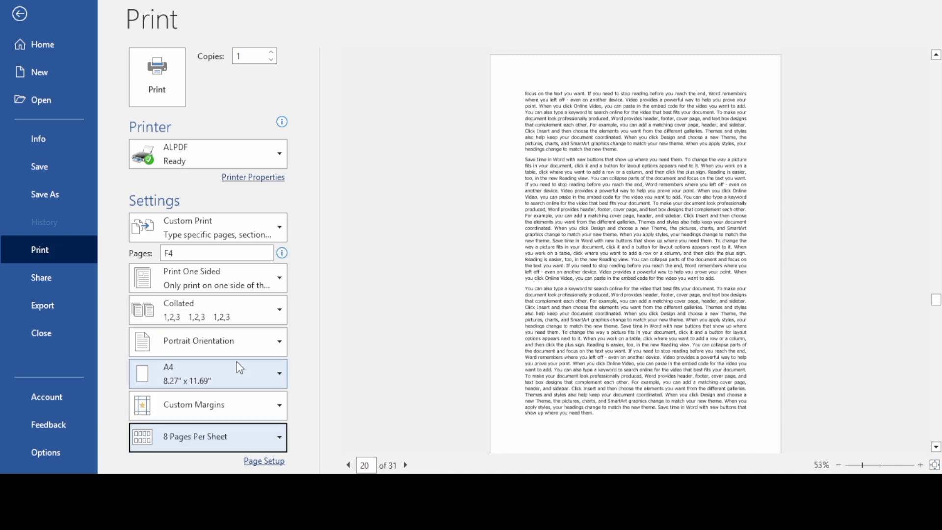
{"action": "left_click", "coordinate": [278, 431]}
{"action": "left_click", "coordinate": [187, 326]}
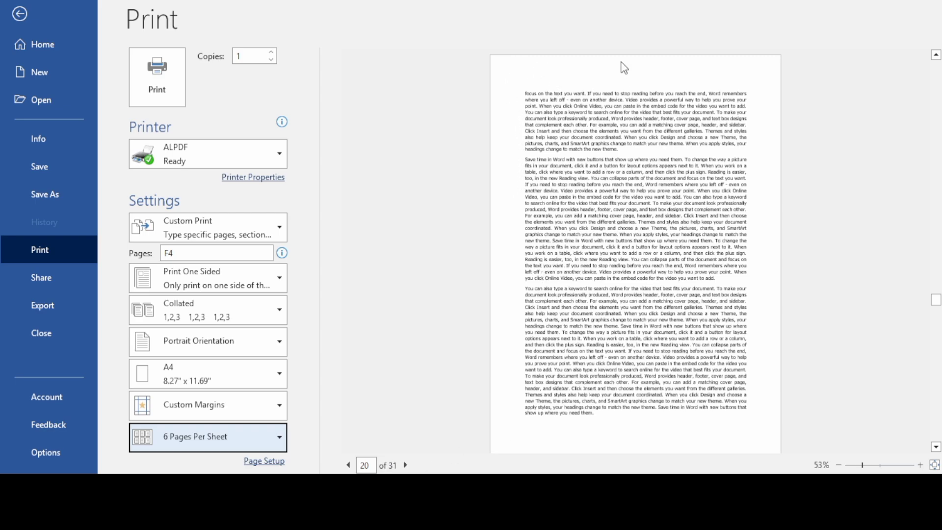
- Scale the printout to A4 paper size and set it to 4 pages per sheet
{"action": "left_click", "coordinate": [254, 440]}
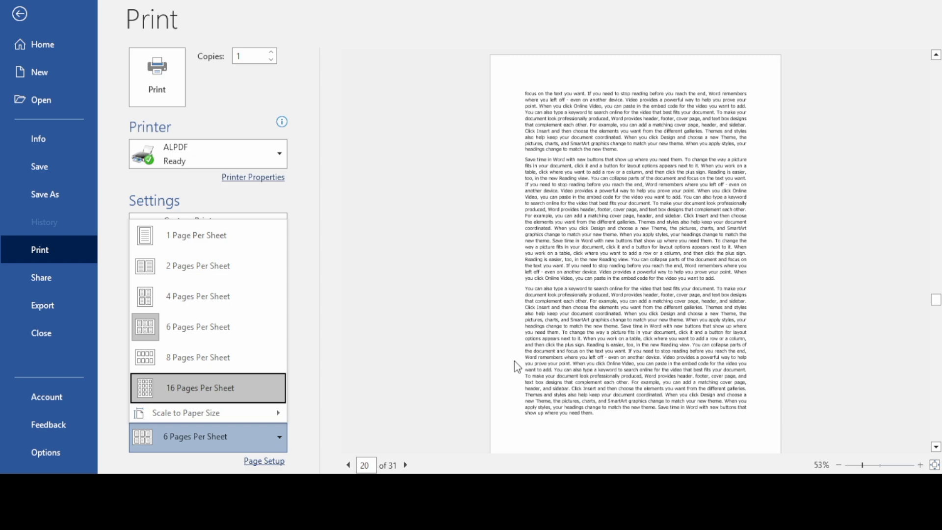
{"action": "mouse_move", "coordinate": [268, 415]}
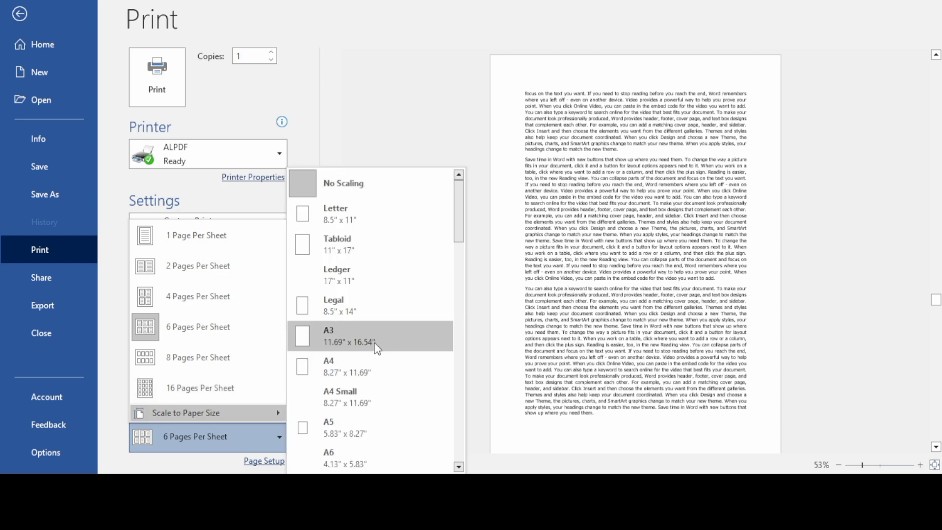
{"action": "left_click", "coordinate": [367, 366]}
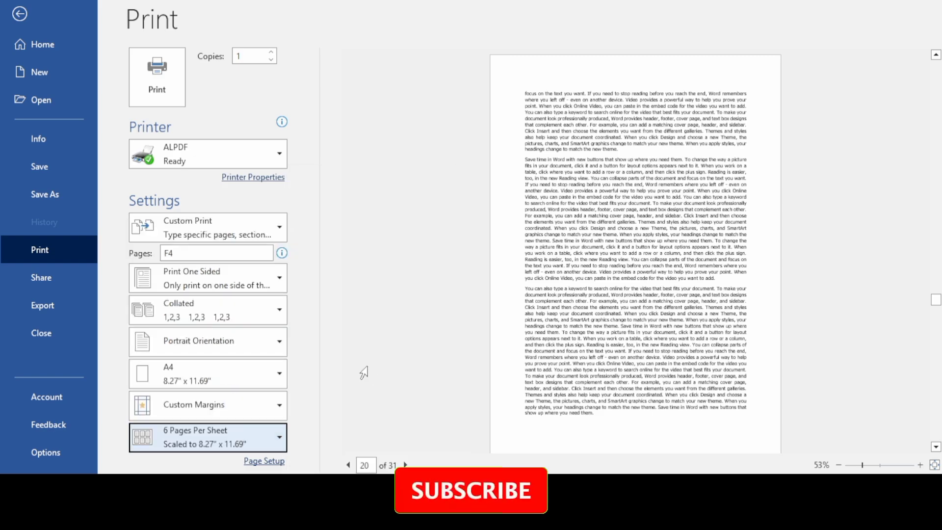
{"action": "left_click", "coordinate": [240, 443]}
{"action": "left_click", "coordinate": [203, 305]}
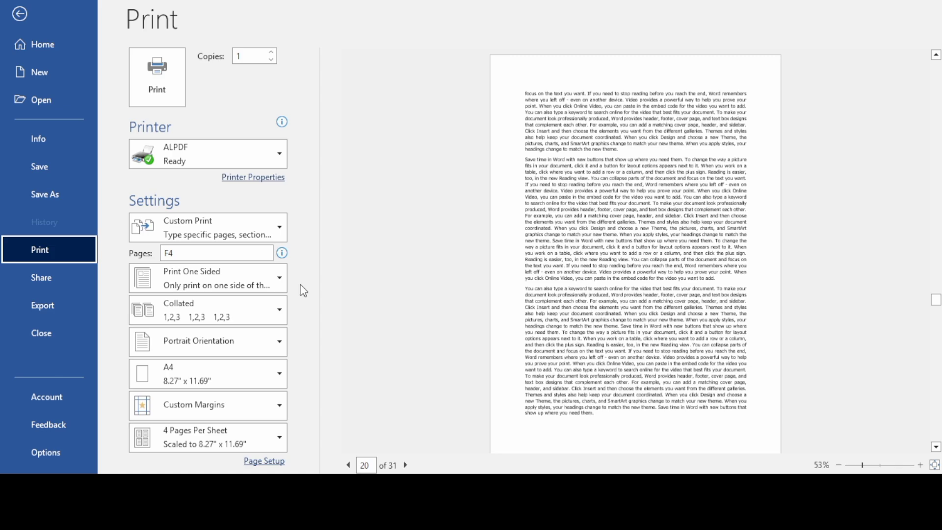
- View the general Word Options and close them to return to the document
{"action": "left_click", "coordinate": [74, 452]}
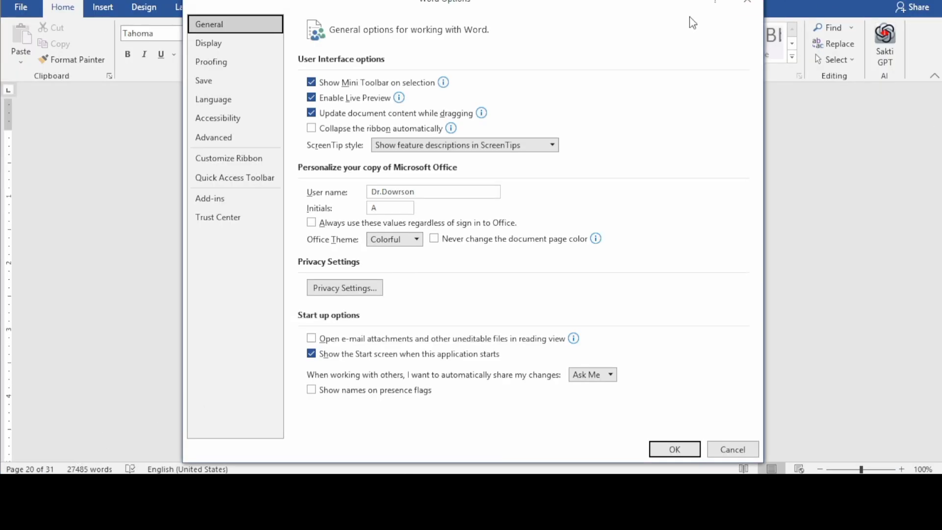
{"action": "left_click", "coordinate": [748, 15]}
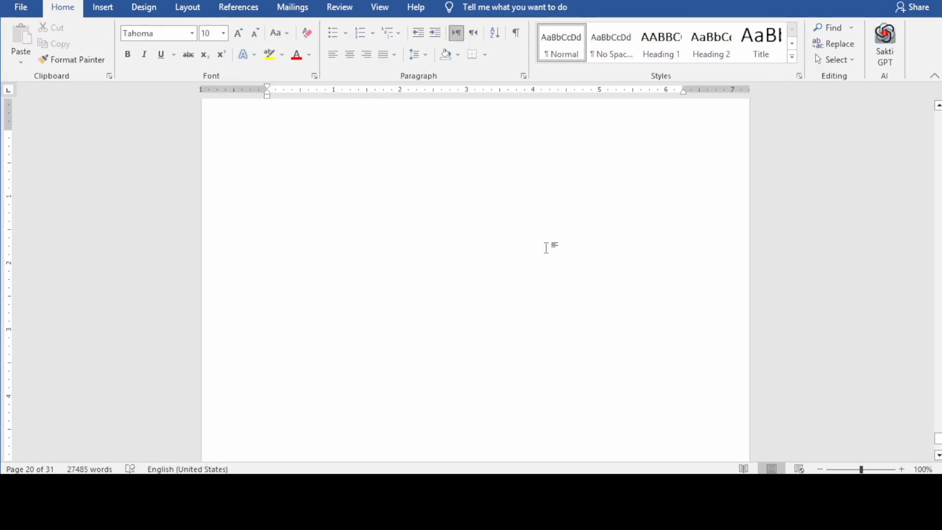